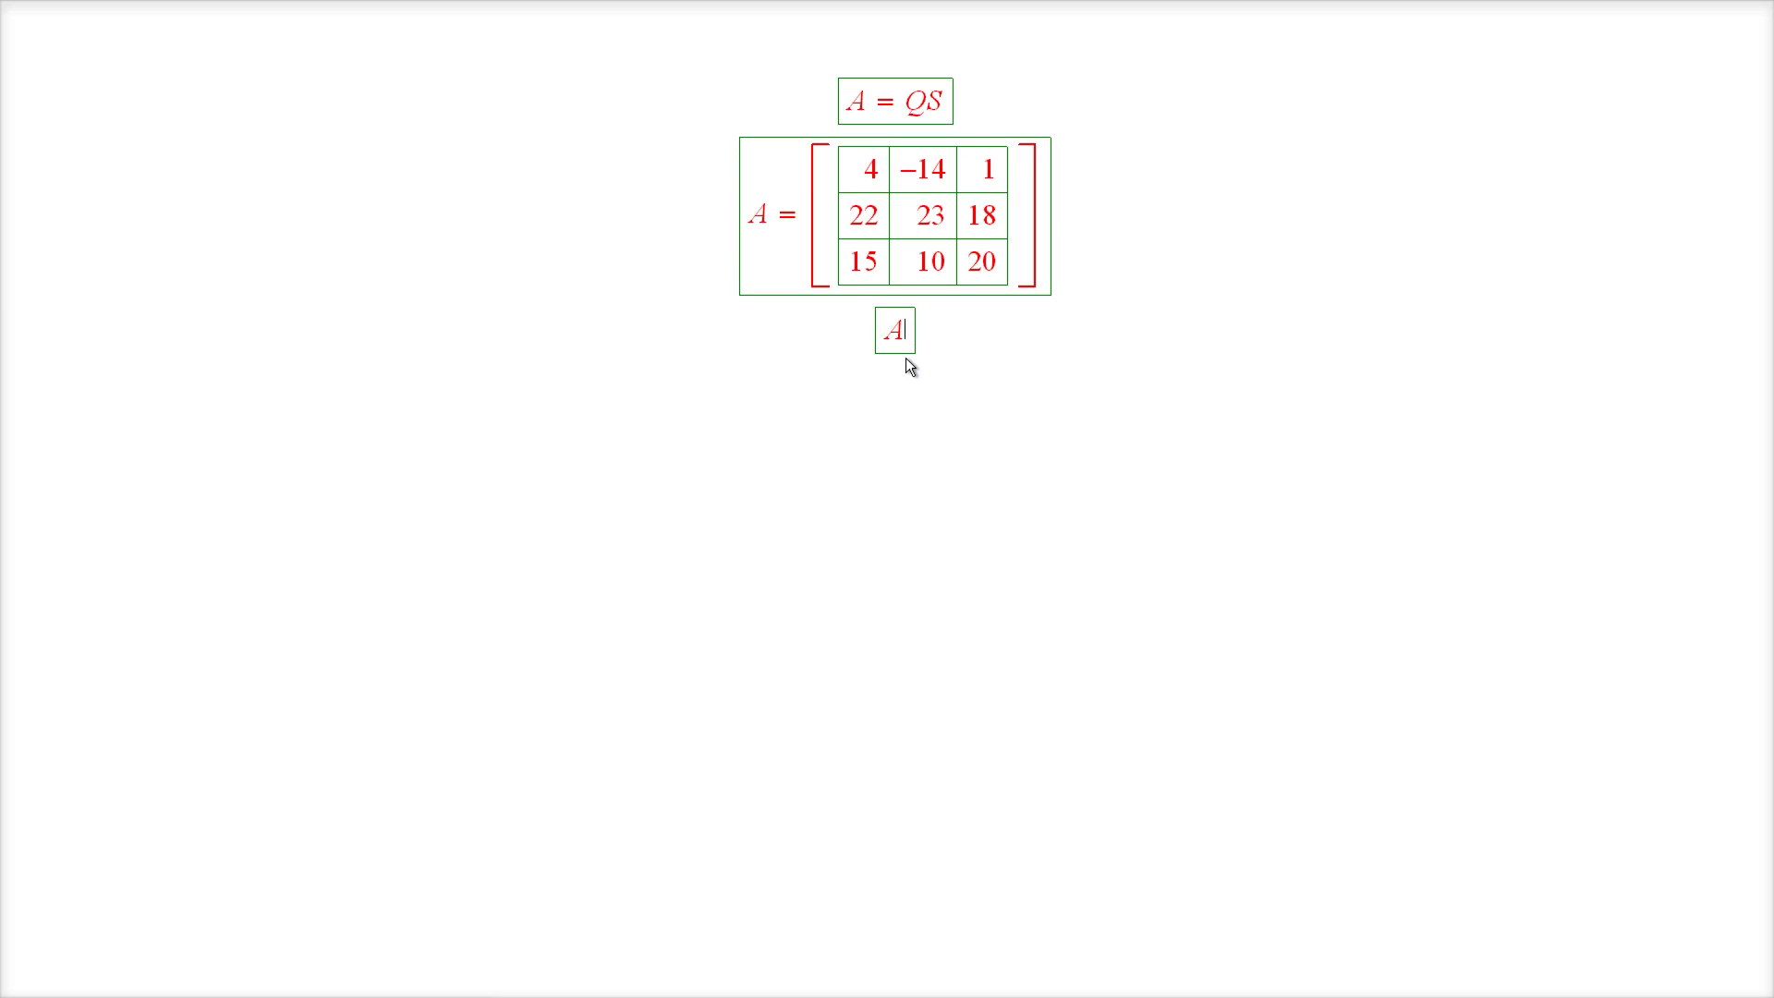
Step: Complete the third equation as AᵀA =, evaluate the product, and move the resulting matrix after the equals sign
{"action": "type", "text": "="}
{"action": "left_click_drag", "start_coordinate": [858, 333], "coordinate": [908, 342]}
{"action": "key", "text": "ctrl+e"}
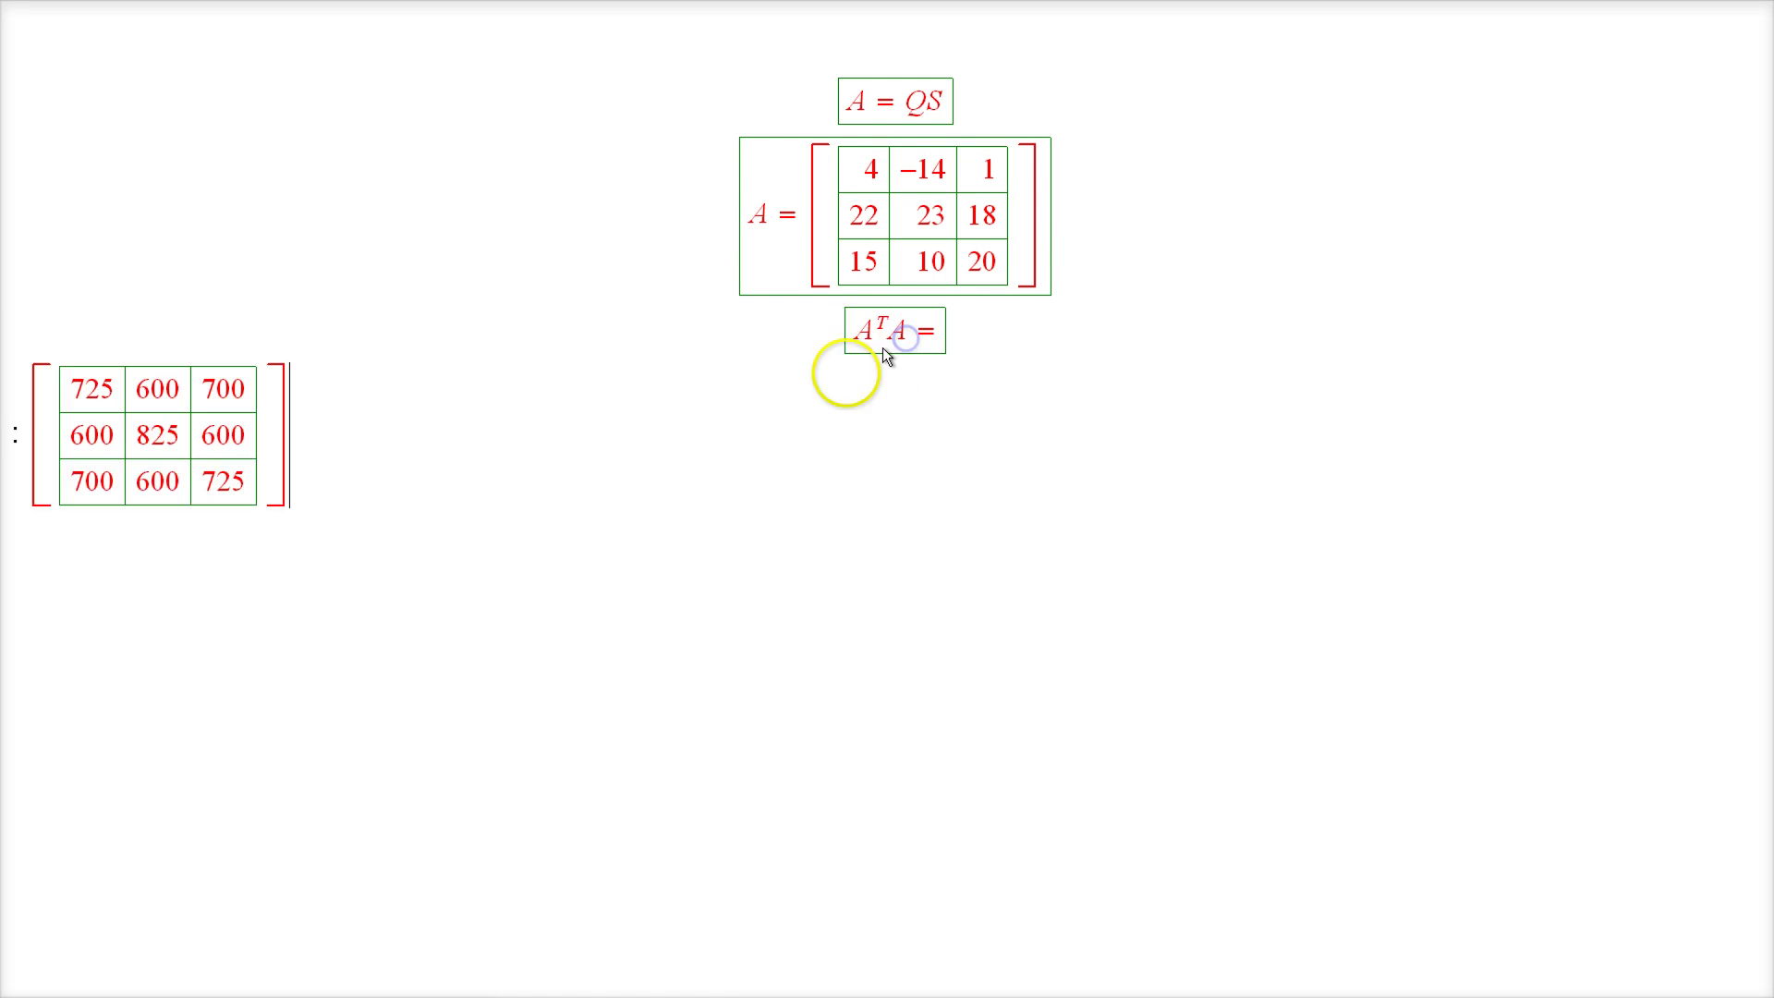
{"action": "left_click_drag", "start_coordinate": [262, 441], "coordinate": [170, 436]}
{"action": "key", "text": "Delete"}
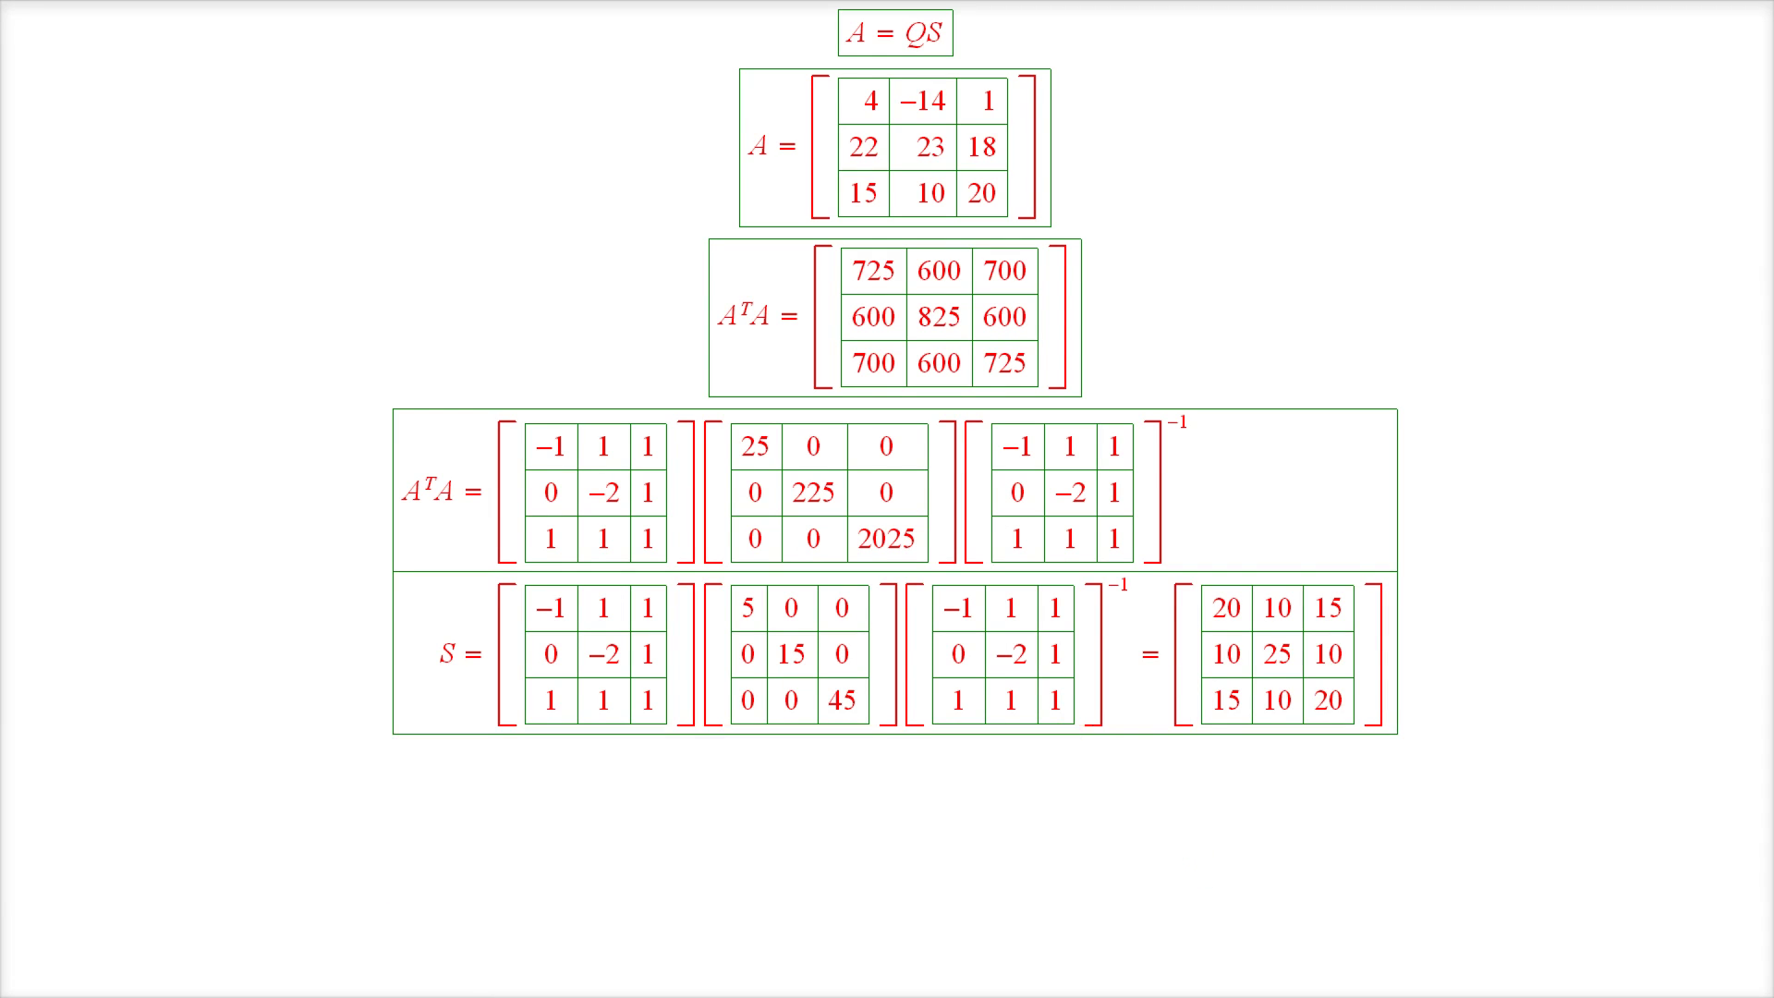
Step: Add a displayed equation Q = AS⁻¹ = below the S equation and copy matrix A in after its last equals sign
{"action": "key", "text": "ctrl+d"}
{"action": "type", "text": "Q = AS^-1 ="}
{"action": "left_click", "coordinate": [955, 196]}
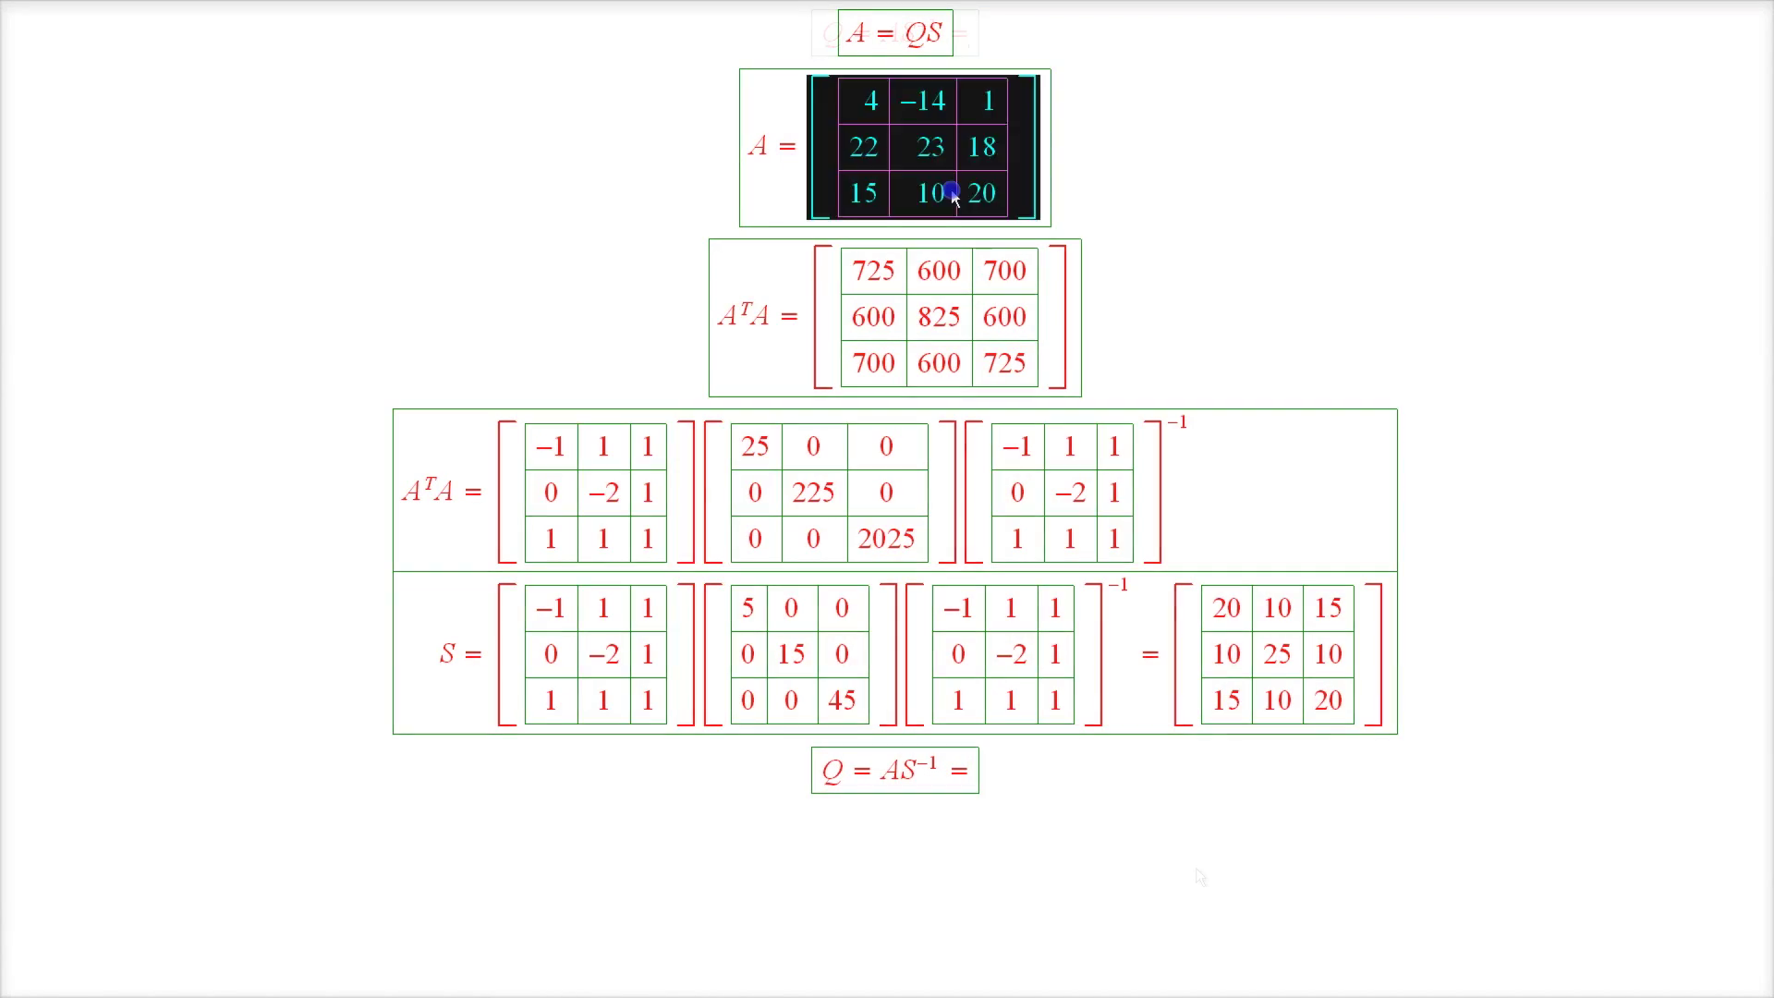
{"action": "left_click", "coordinate": [966, 772]}
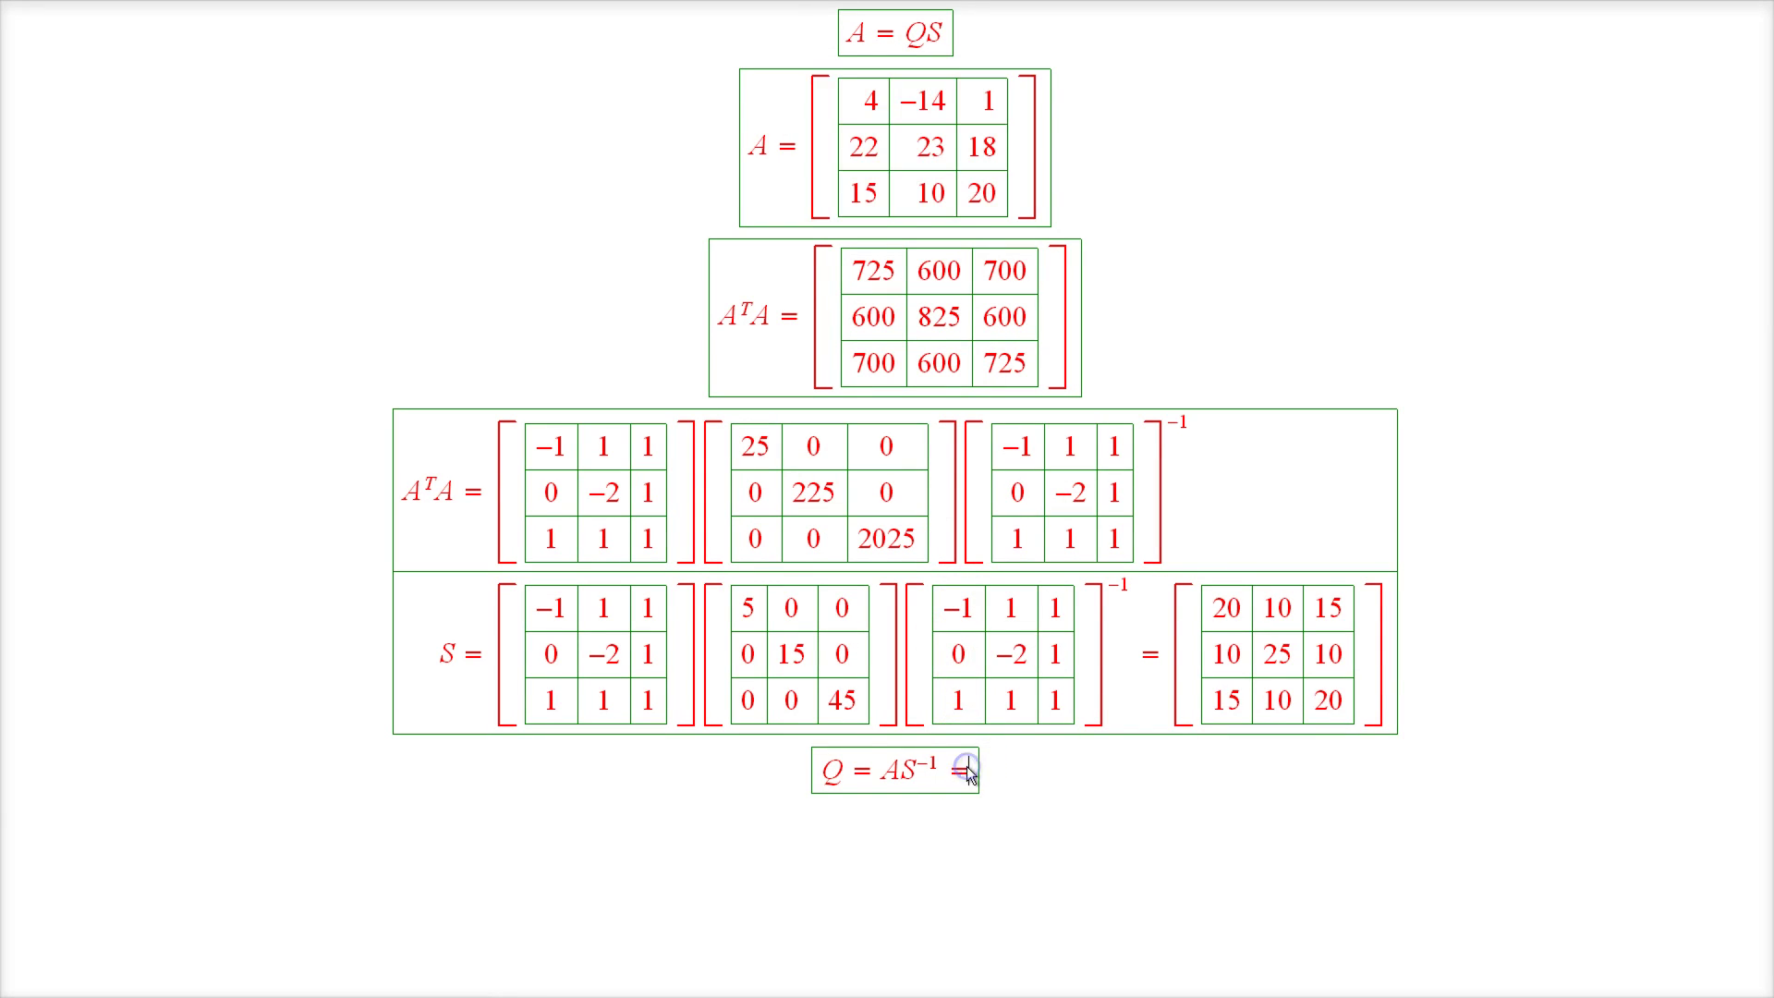
{"action": "key", "text": "ctrl+v"}
Step: Append a copy of the computed S matrix to the Q equation and give it the exponent -1
{"action": "left_click", "coordinate": [1264, 679]}
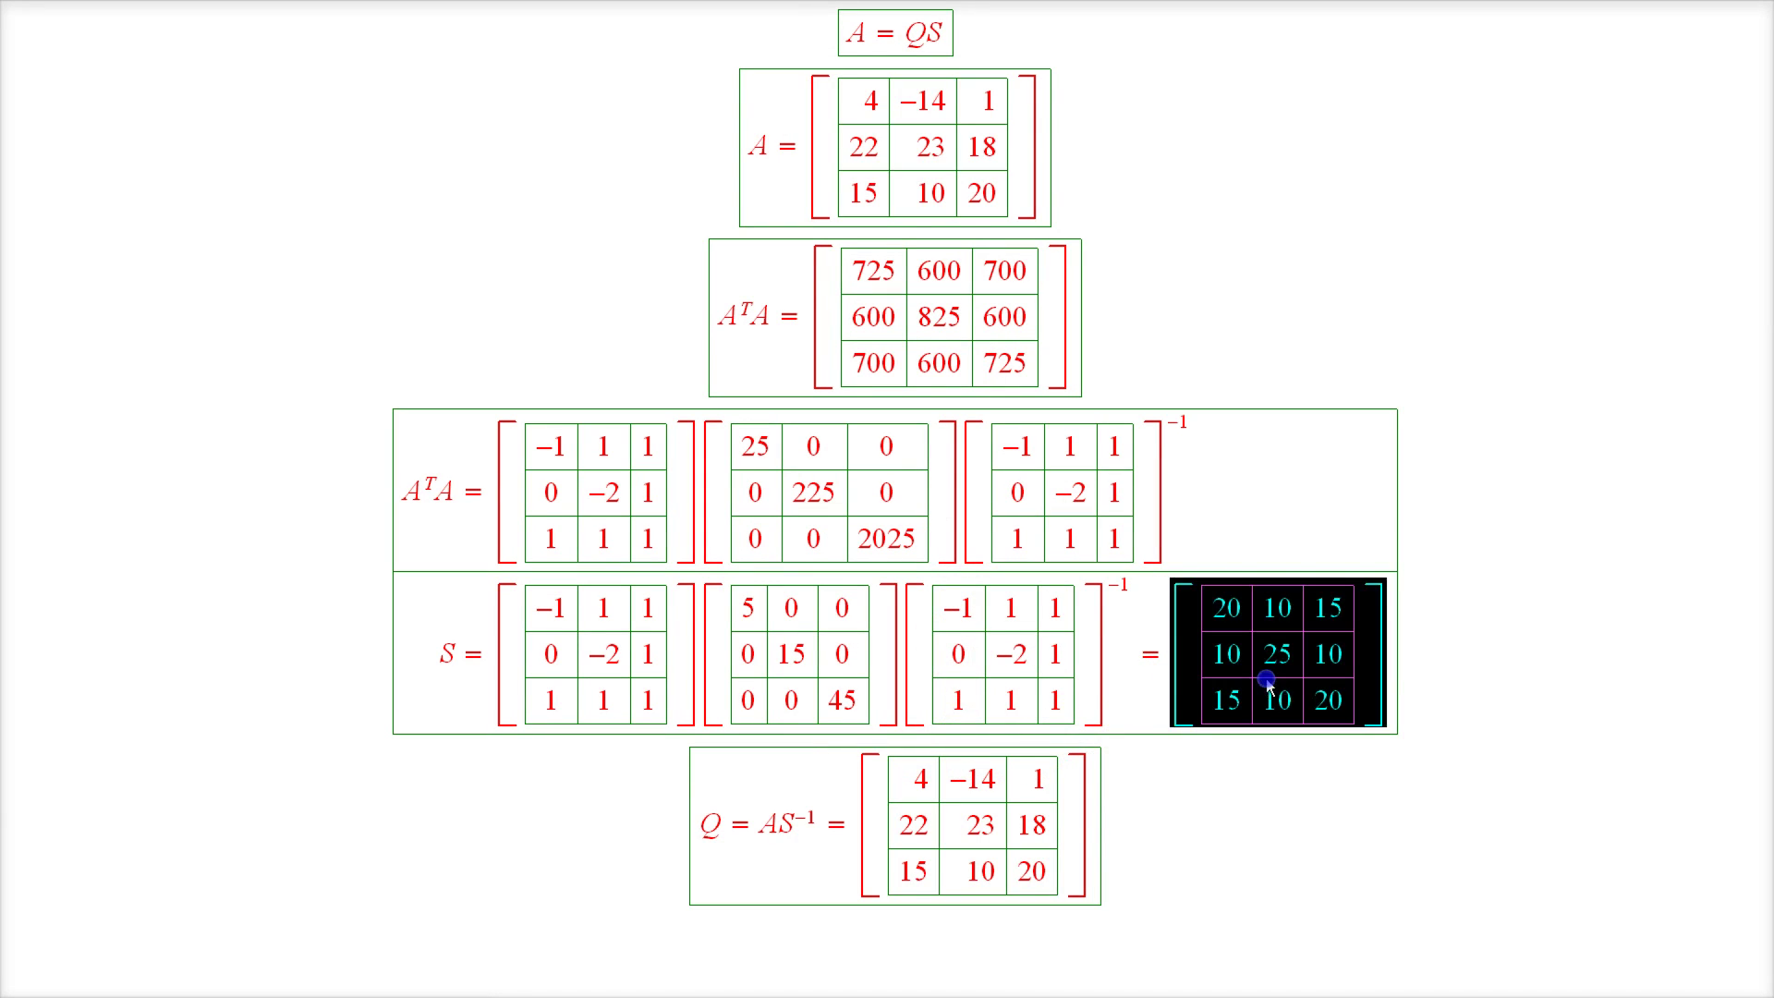
{"action": "key", "text": "ctrl+c"}
{"action": "left_click", "coordinate": [1107, 819]}
{"action": "key", "text": "ctrl+v"}
{"action": "key", "text": "ctrl+h"}
{"action": "type", "text": "-1"}
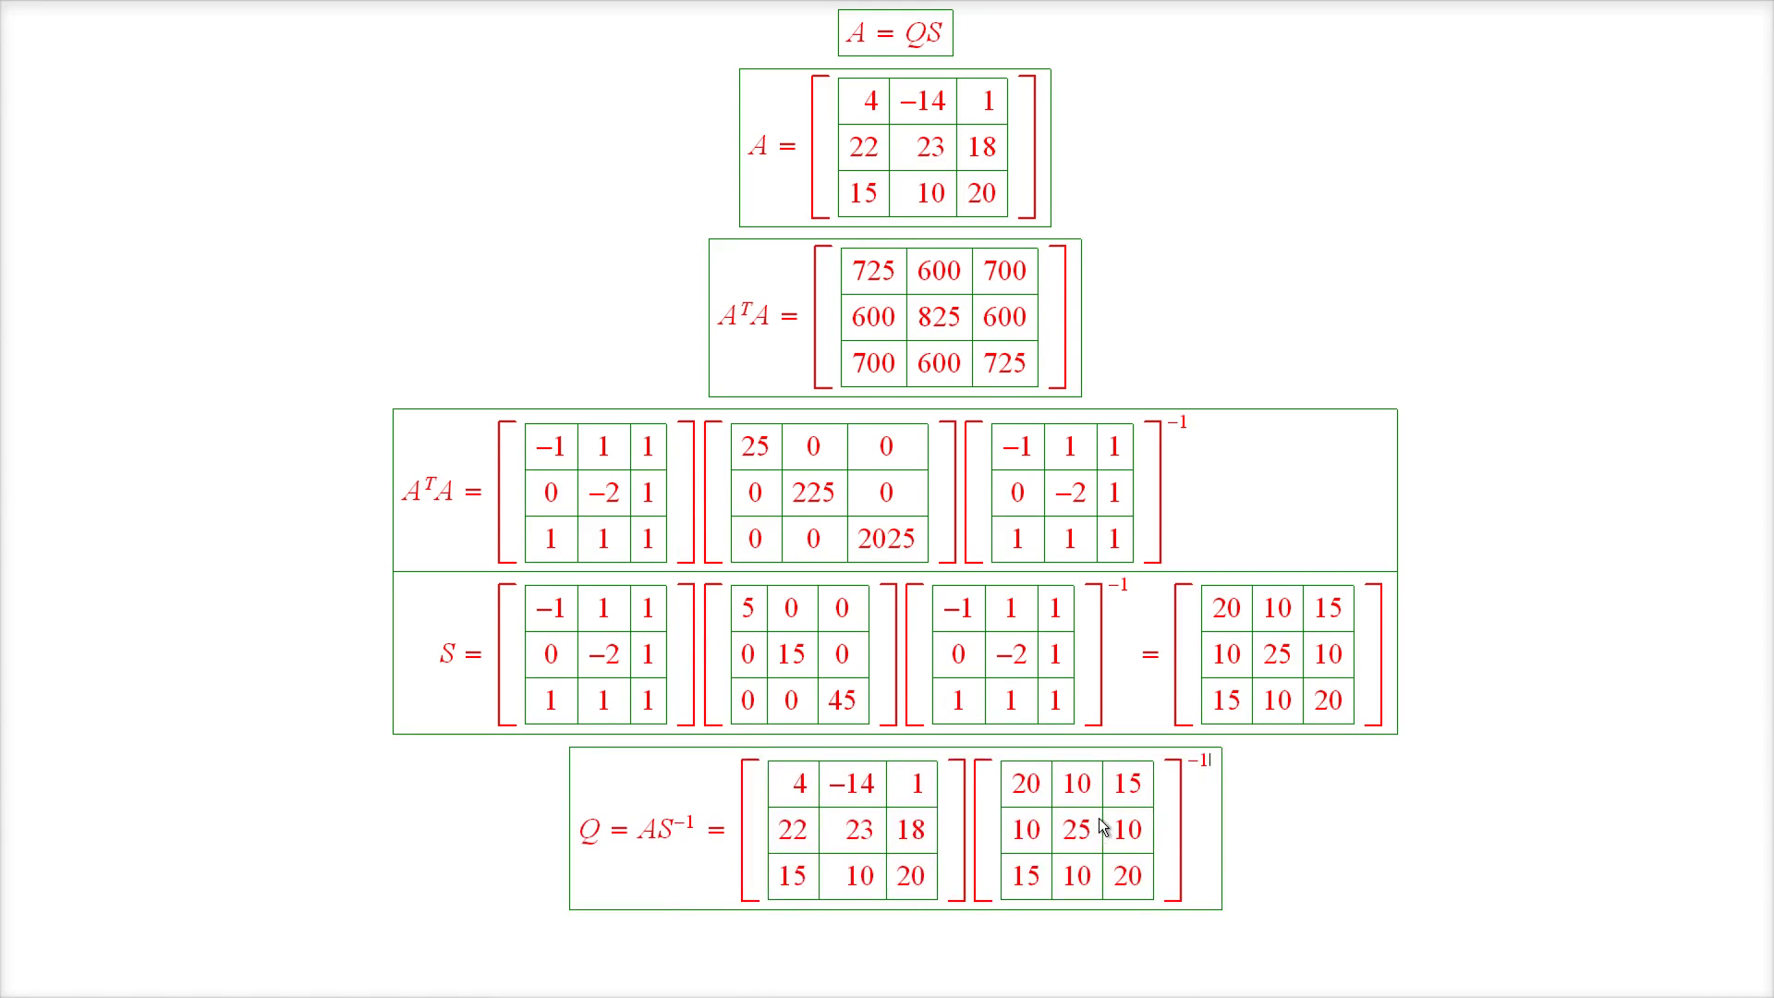
Step: Evaluate the matrix product in the Q equation and move the resulting matrix to the equation's end after an equals sign
{"action": "key", "text": "ctrl+e"}
{"action": "key", "text": "ctrl+e"}
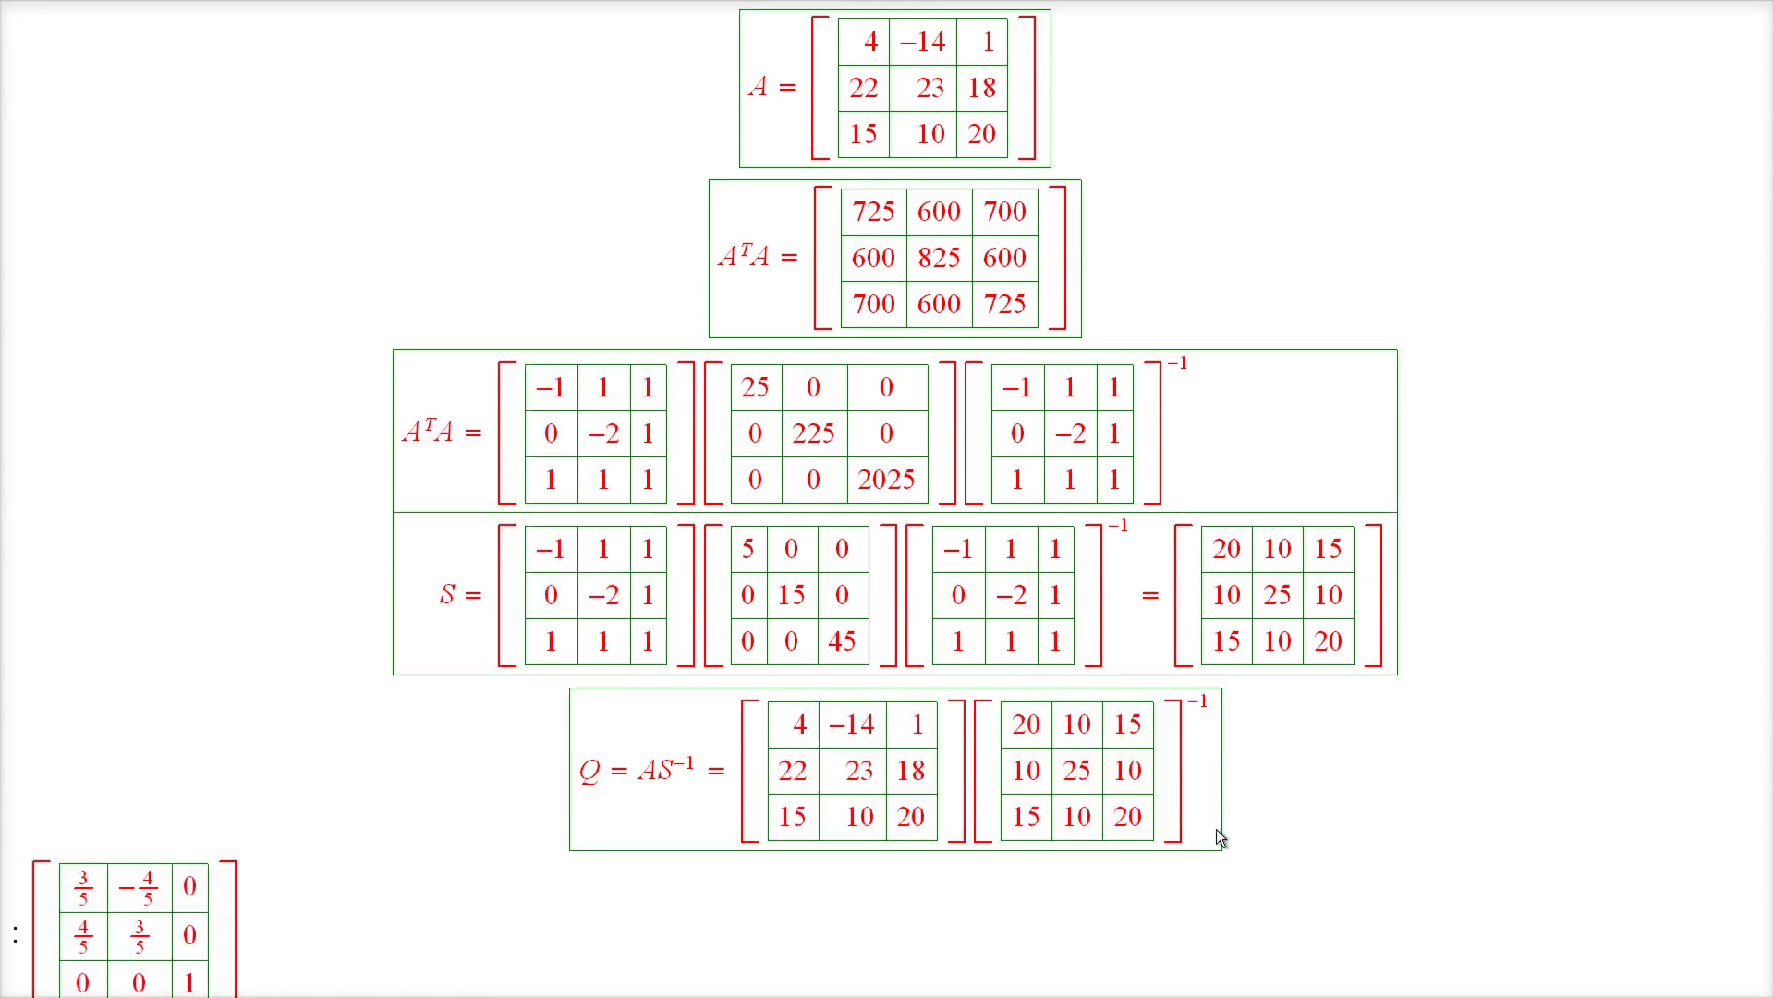
{"action": "left_click", "coordinate": [233, 915]}
{"action": "left_click_drag", "start_coordinate": [234, 911], "coordinate": [206, 912]}
{"action": "key", "text": "ctrl+x"}
{"action": "left_click", "coordinate": [1221, 763]}
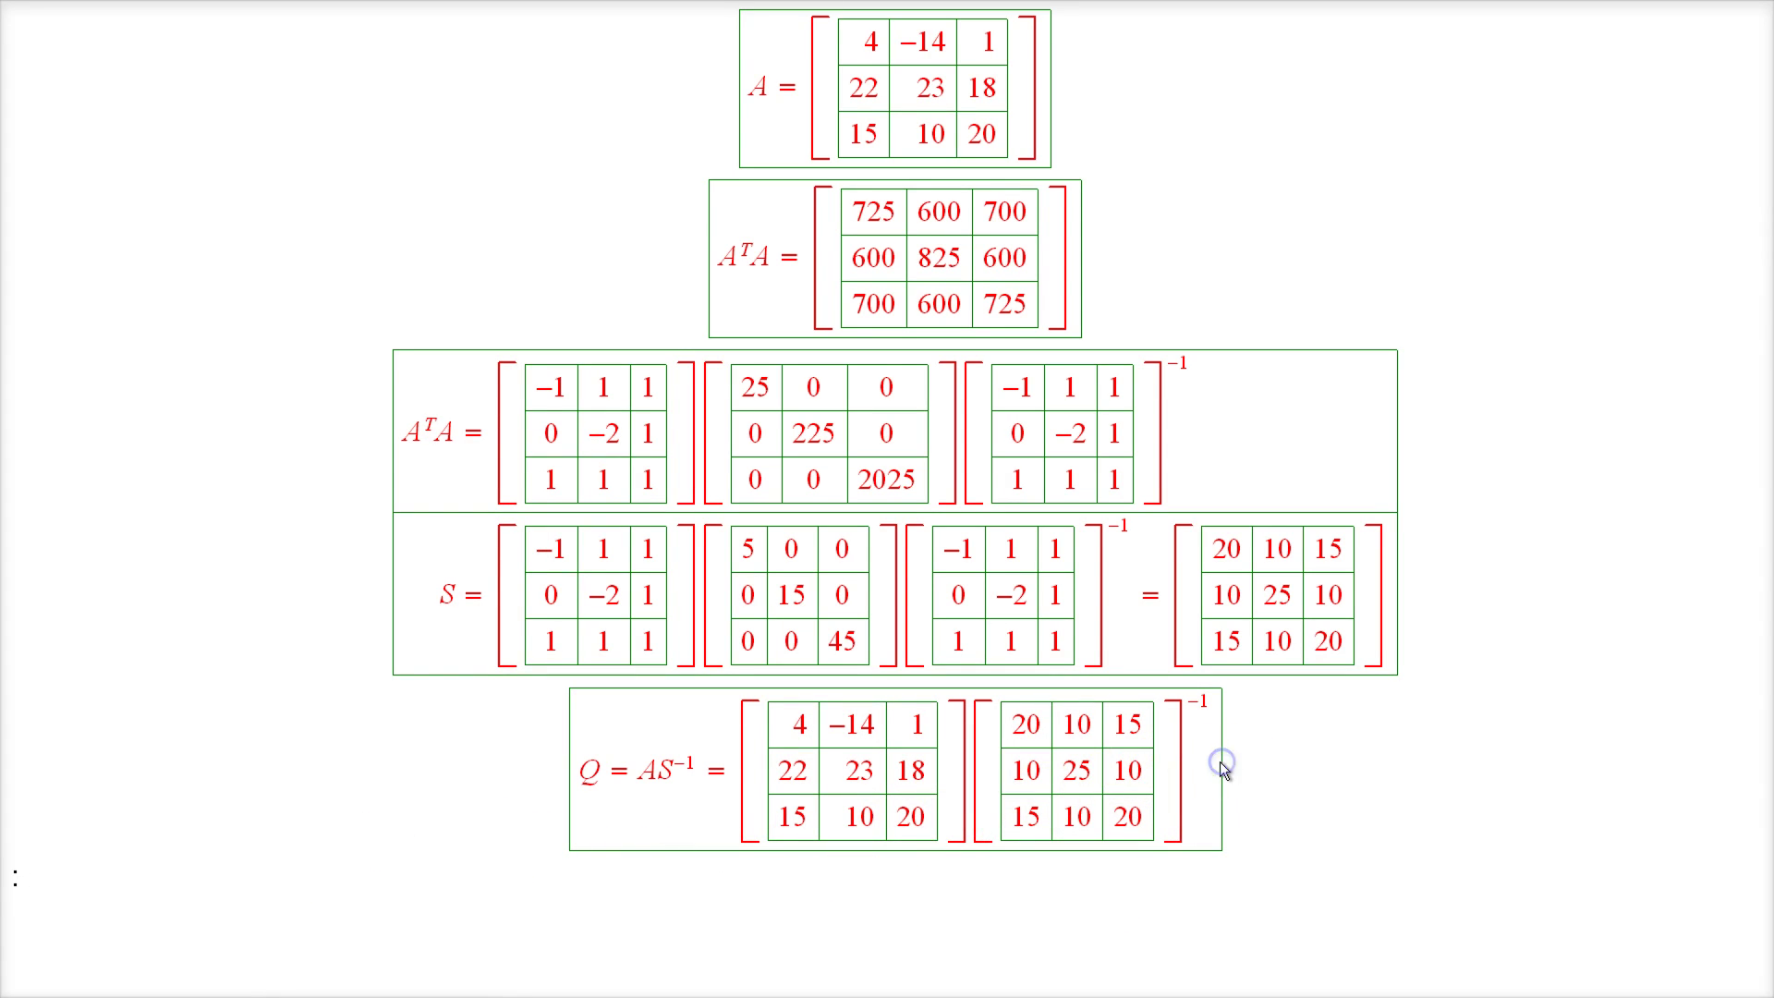
{"action": "left_click", "coordinate": [1210, 768]}
{"action": "key", "text": "ctrl+e"}
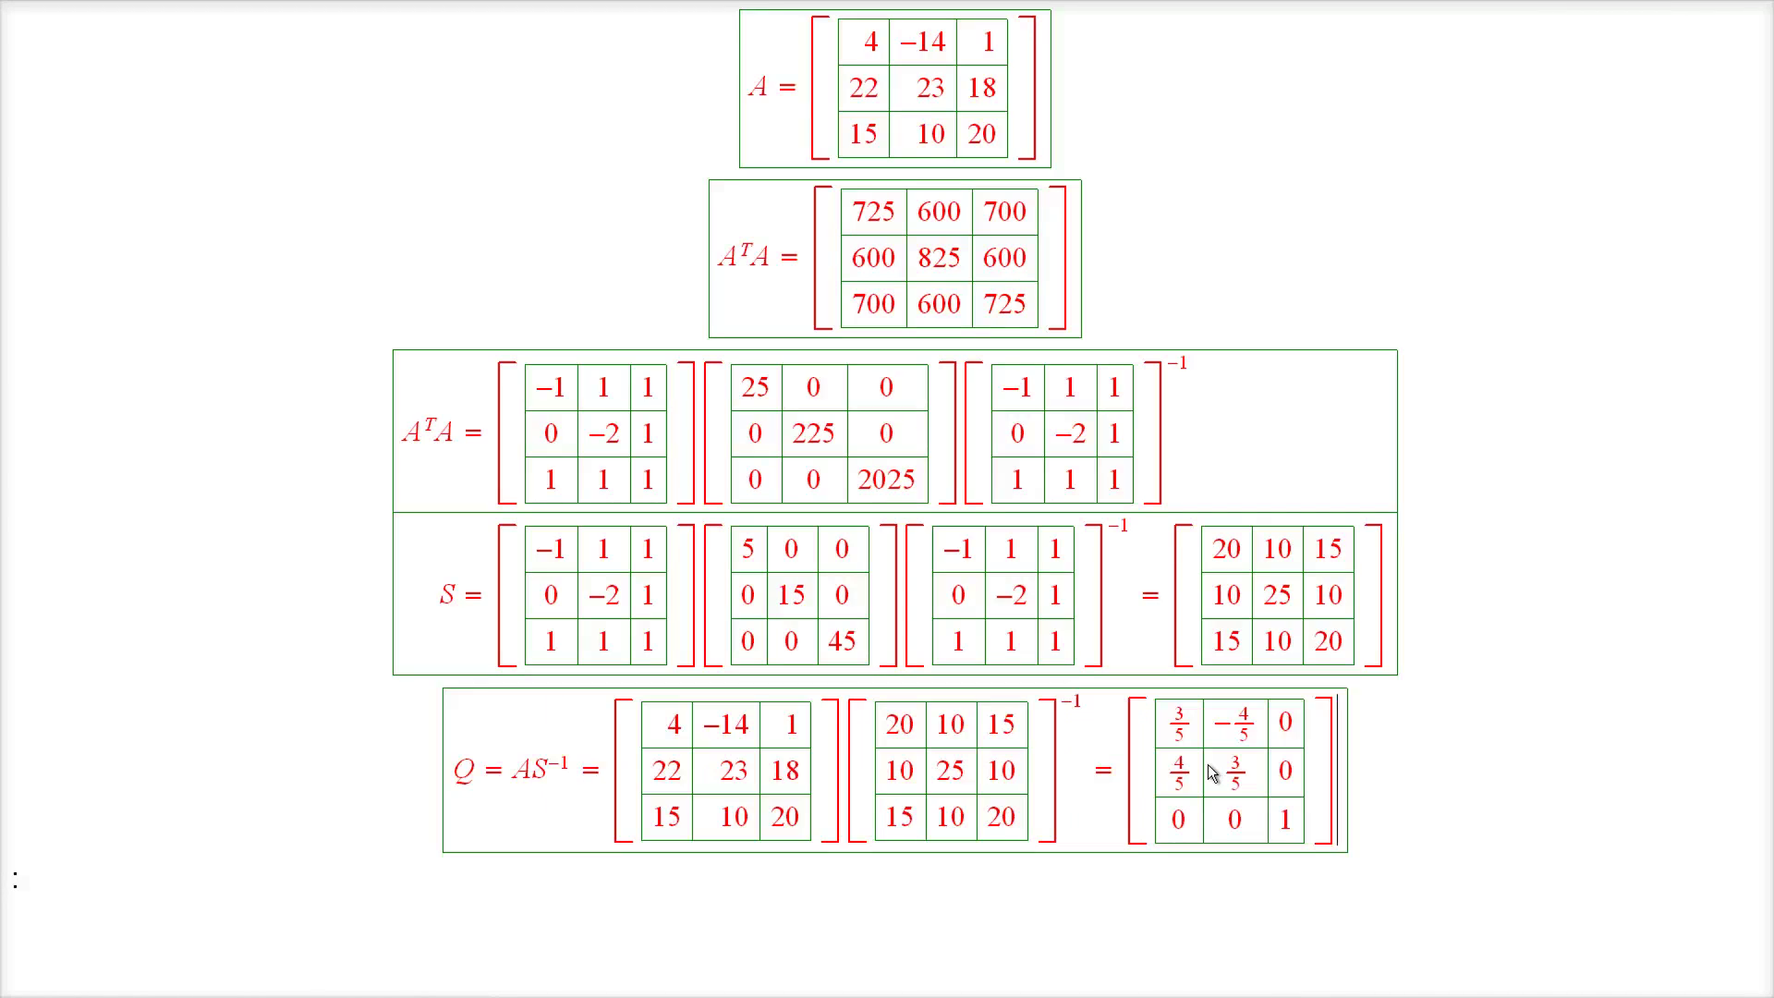
{"action": "left_click", "coordinate": [1369, 776]}
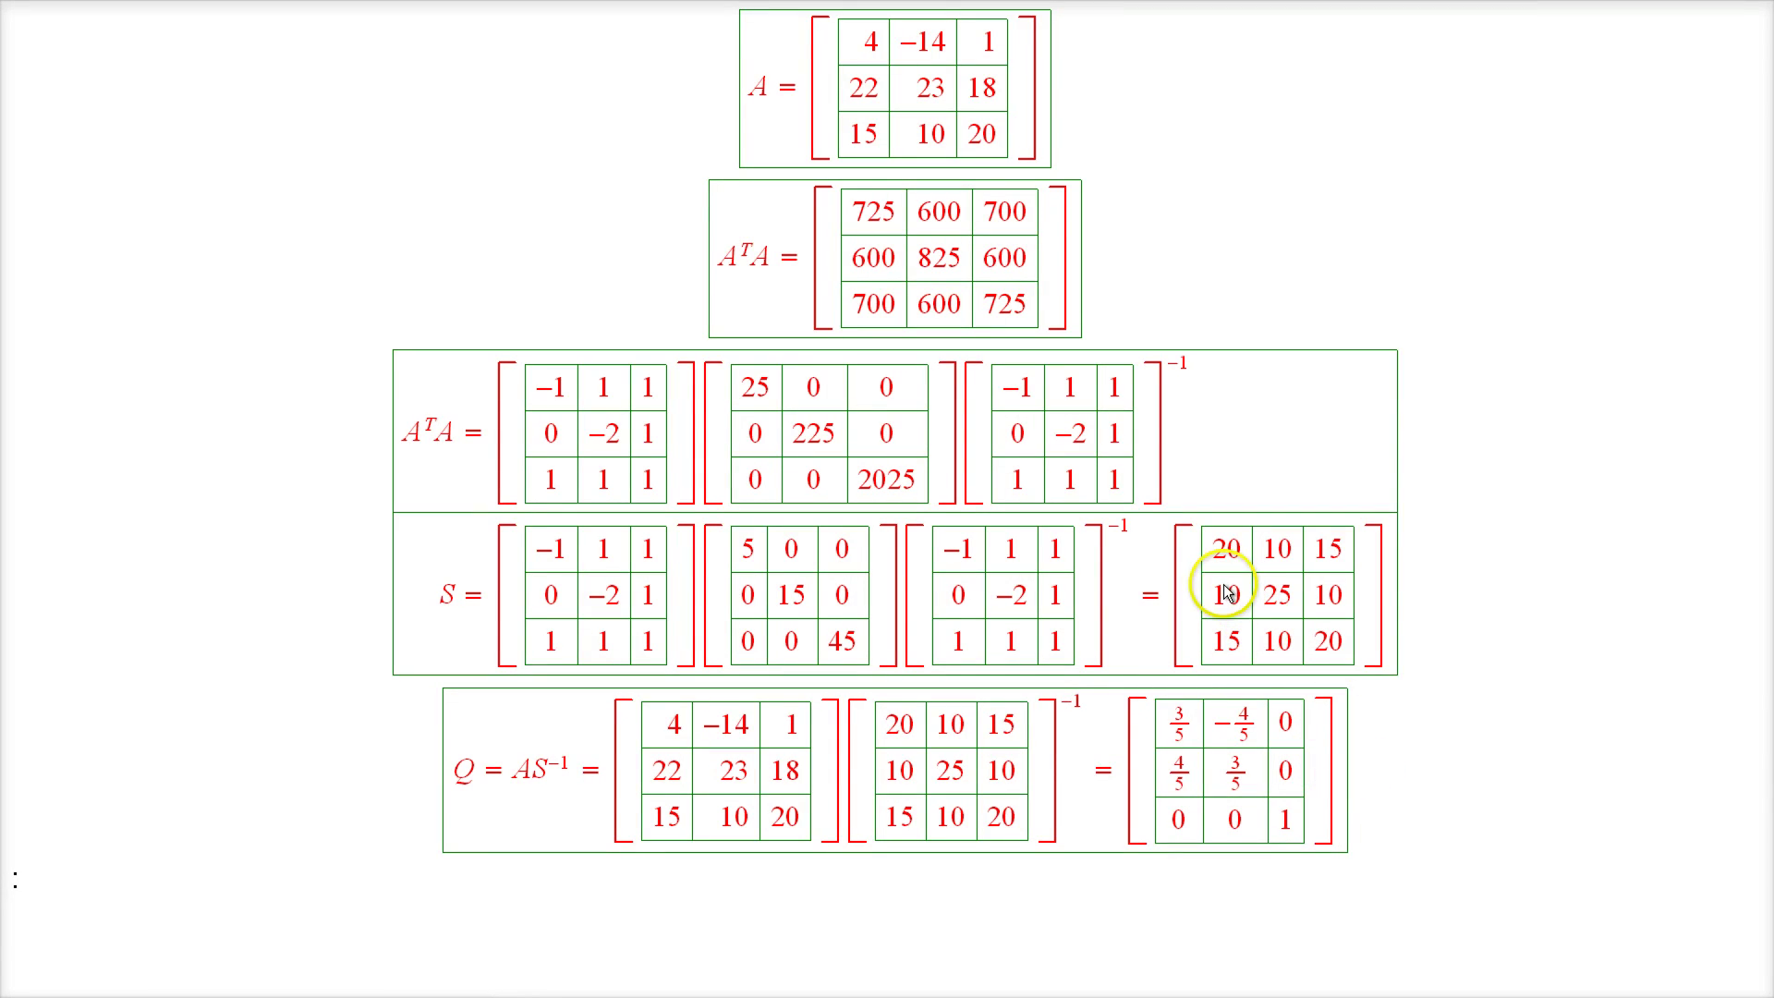
Step: Add a displayed equation below setting matrix A equal to the computed Q matrix multiplied by the S matrix
{"action": "key", "text": "ctrl+d"}
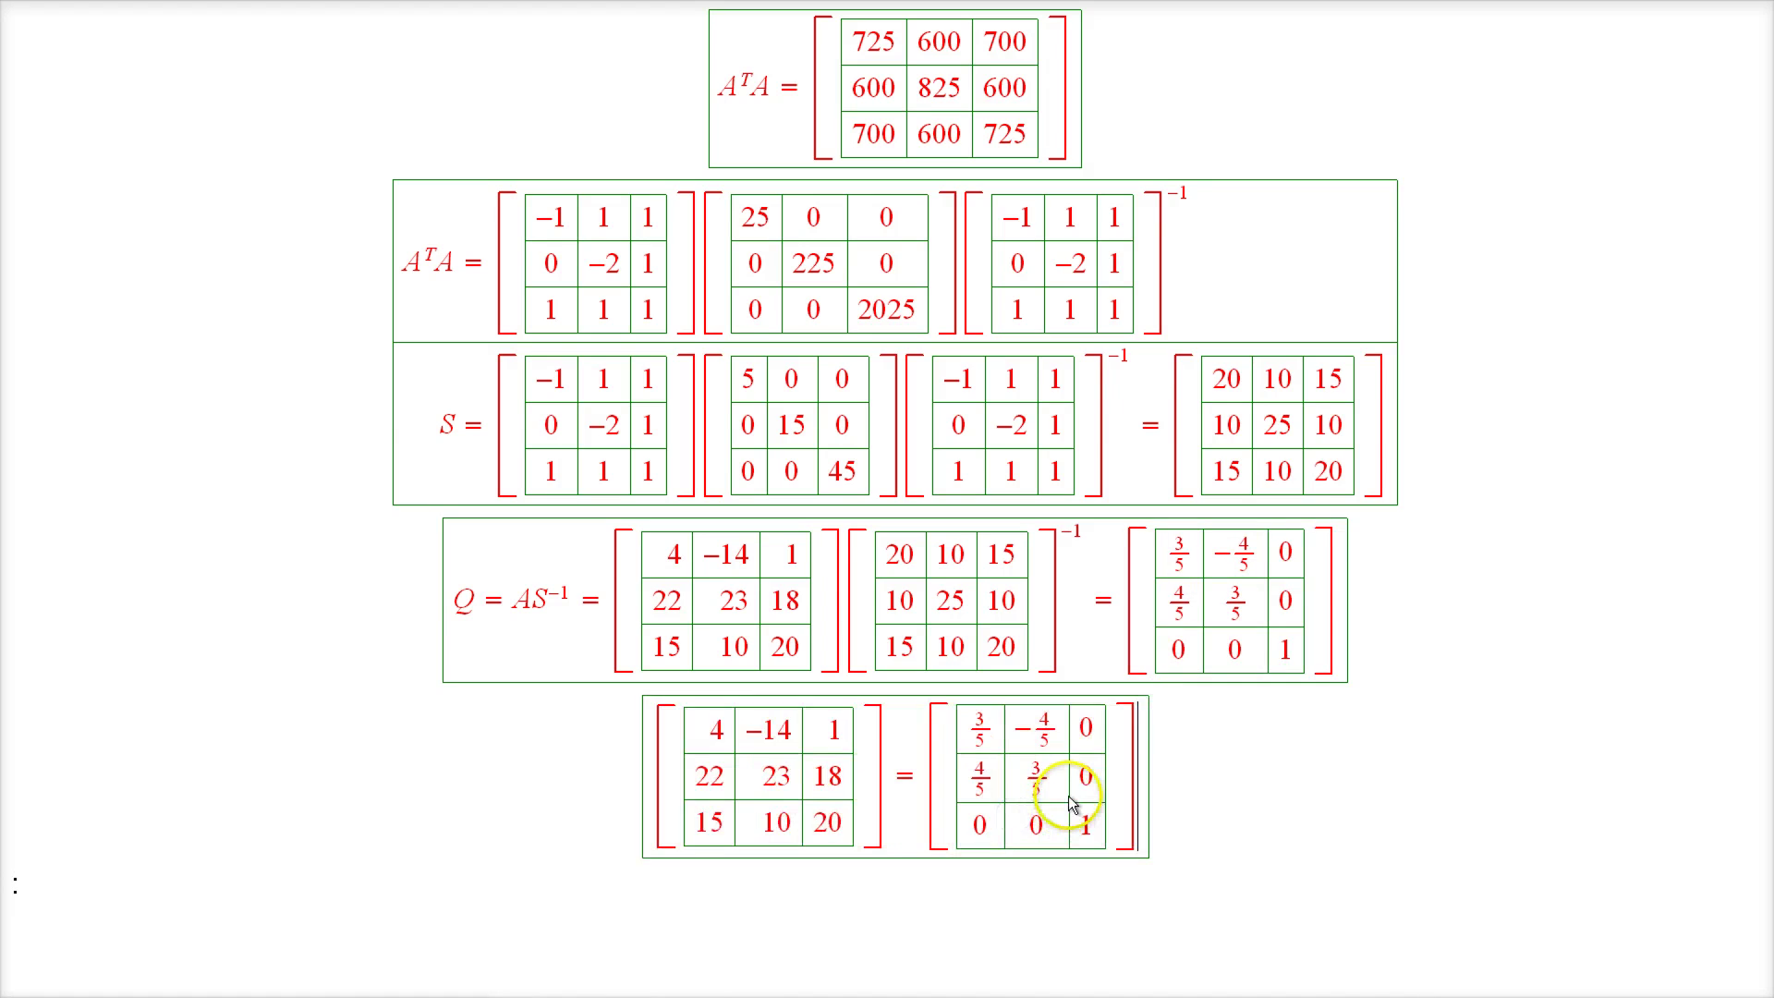
{"action": "left_click_drag", "start_coordinate": [1168, 436], "coordinate": [1260, 435]}
{"action": "key", "text": "ctrl+c"}
{"action": "left_click", "coordinate": [1135, 779]}
{"action": "key", "text": "ctrl+v"}
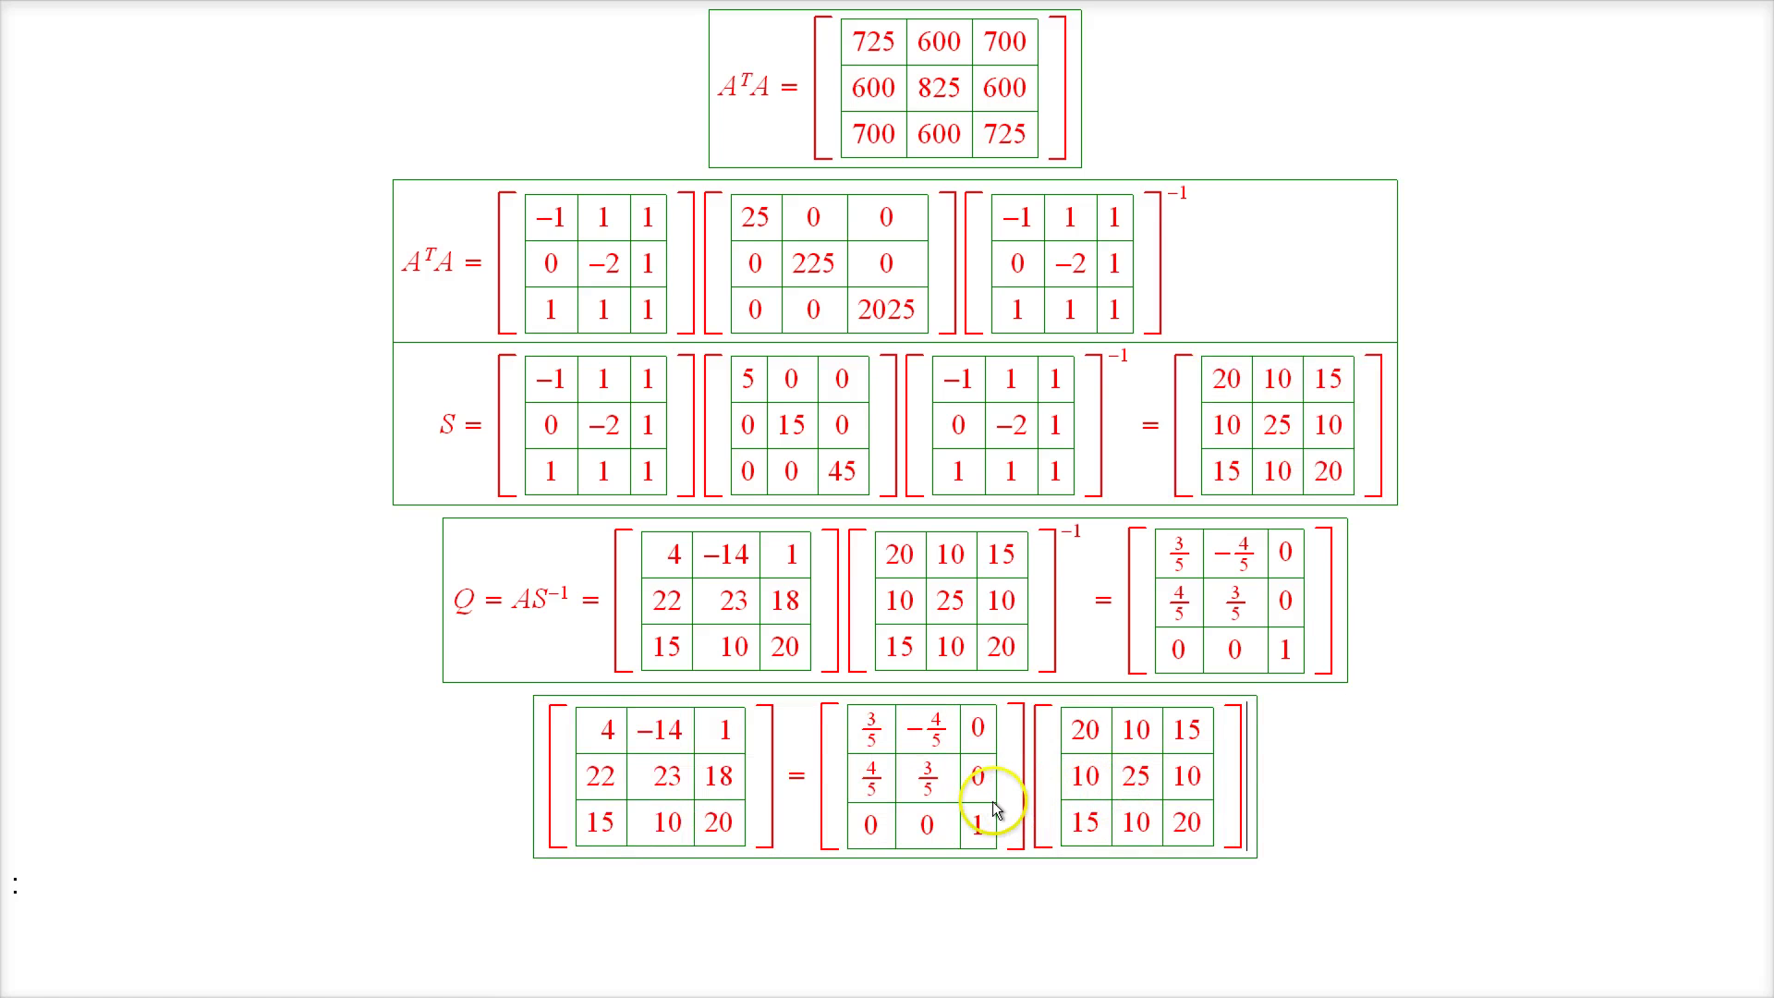
Step: Evaluate the product of the Q and S matrices below the last equation to check it against matrix A
{"action": "left_click_drag", "start_coordinate": [990, 804], "coordinate": [1074, 809]}
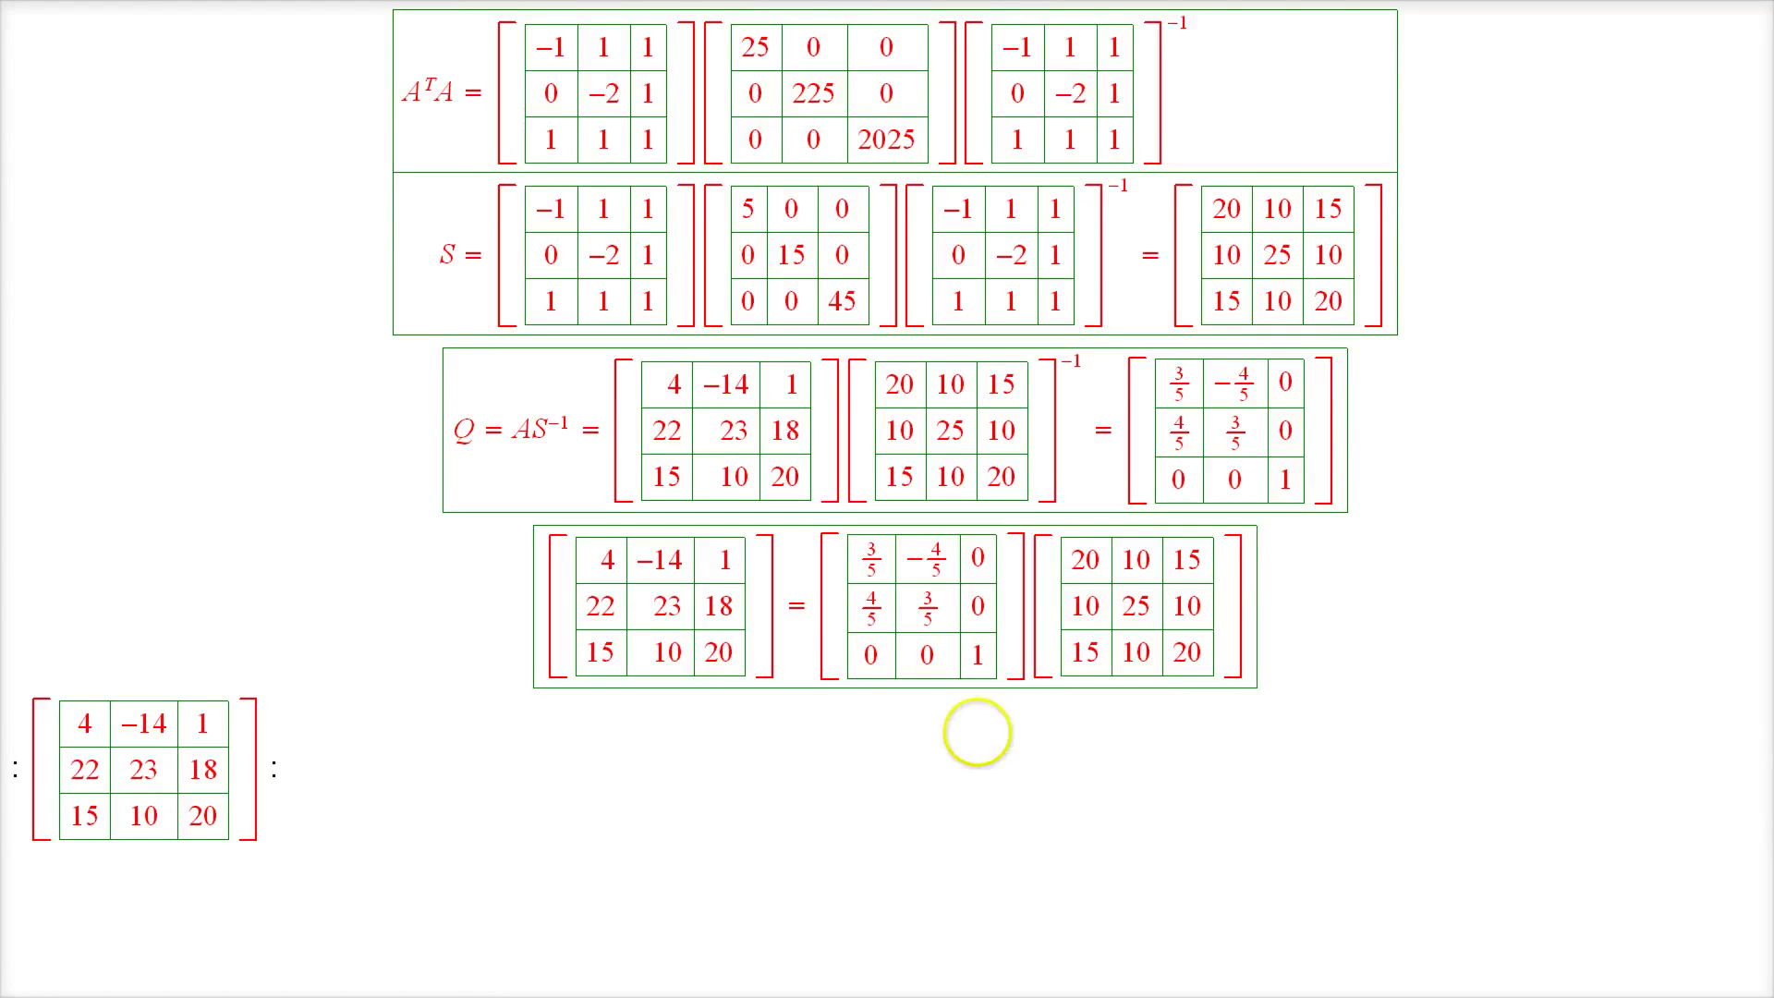
{"action": "left_click", "coordinate": [711, 626]}
{"action": "left_click_drag", "start_coordinate": [711, 625], "coordinate": [915, 634]}
{"action": "left_click", "coordinate": [1111, 634]}
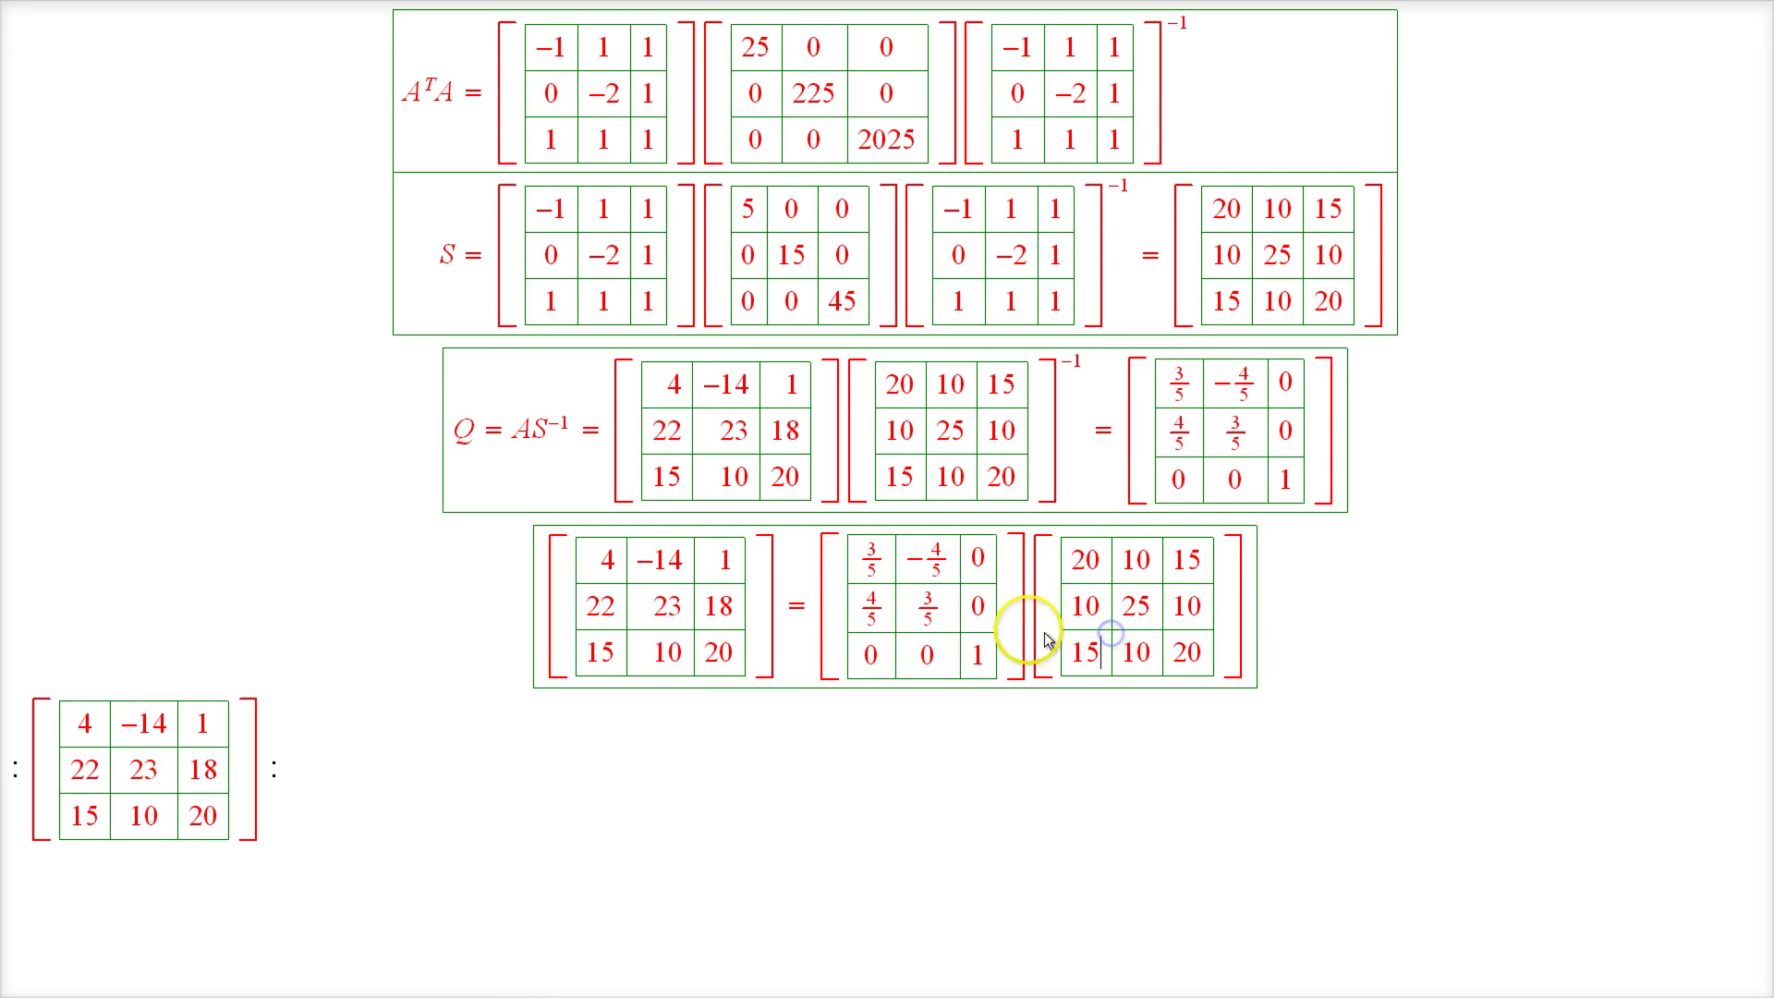
{"action": "left_click_drag", "start_coordinate": [1030, 632], "coordinate": [1099, 633]}
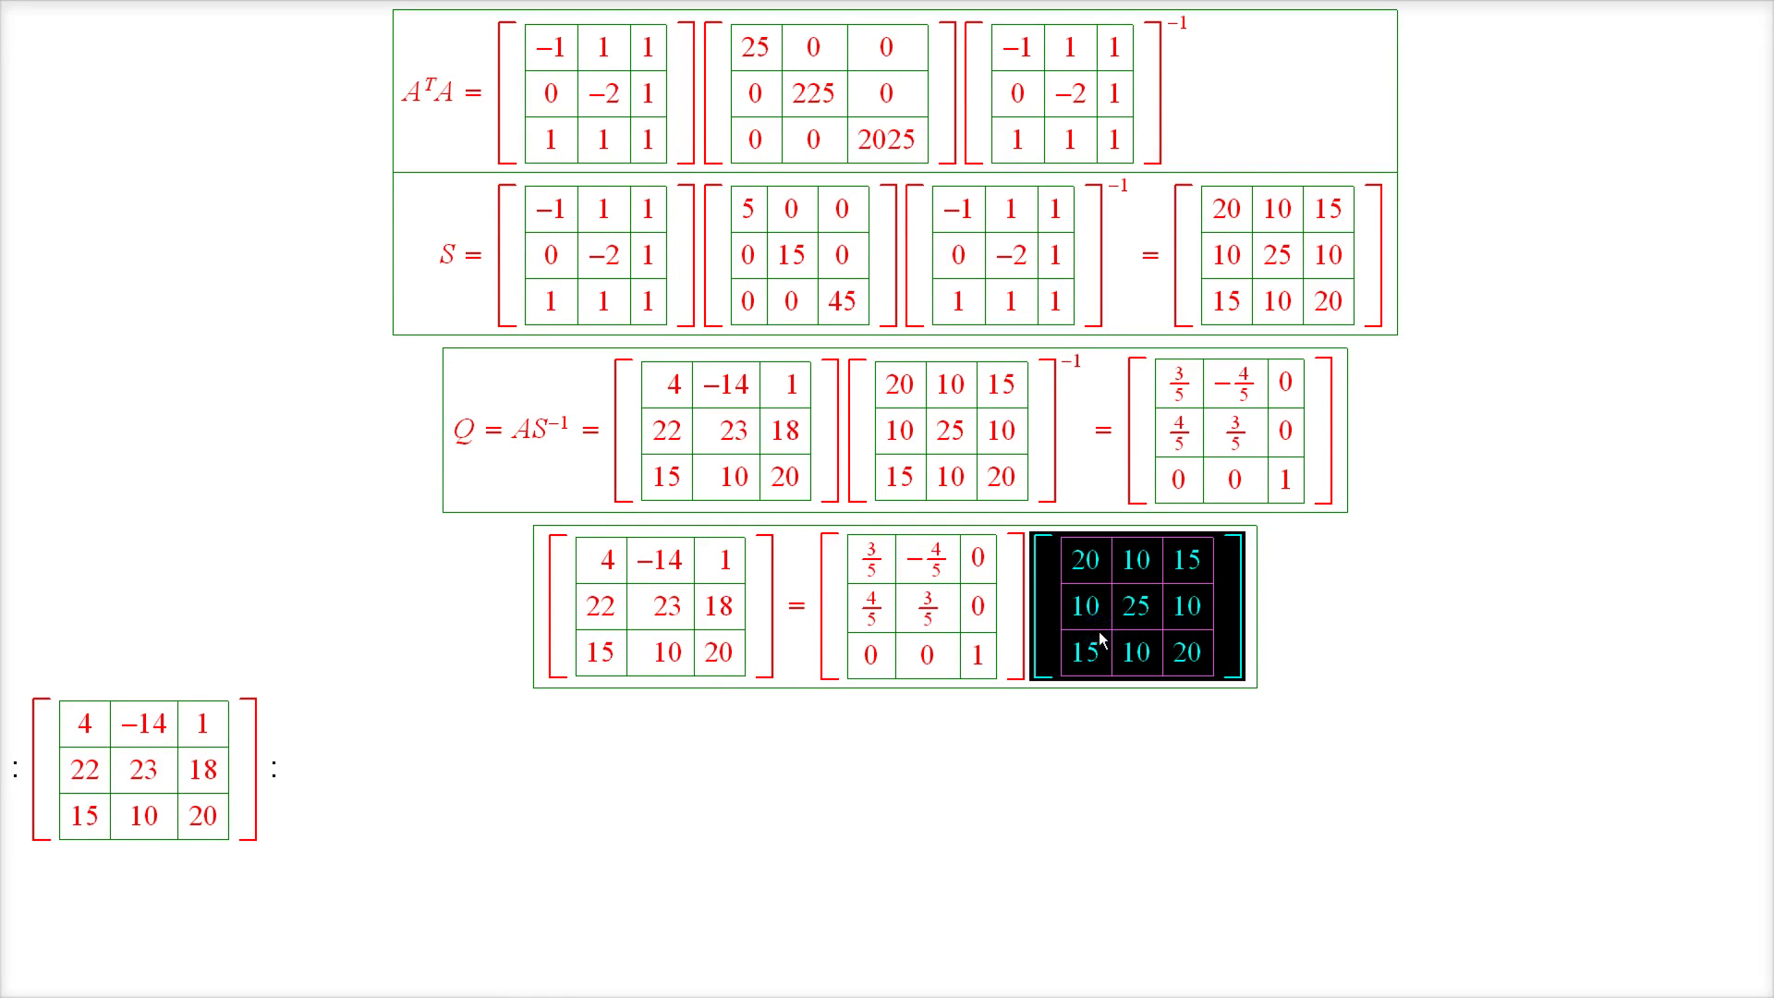